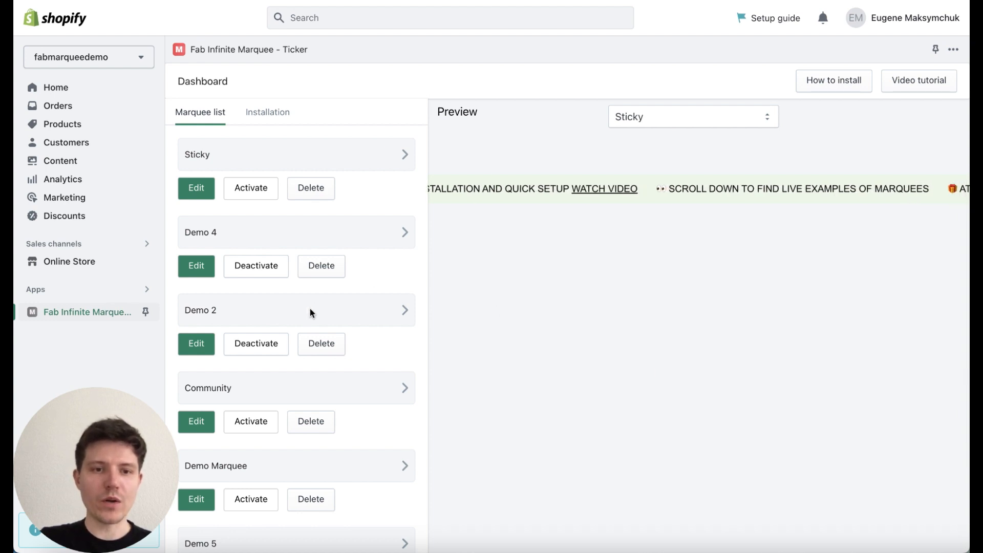
- Add a new marquee named "Top bar" and save it
{"action": "scroll", "coordinate": [309, 310], "scroll_direction": "down", "scroll_amount": 5}
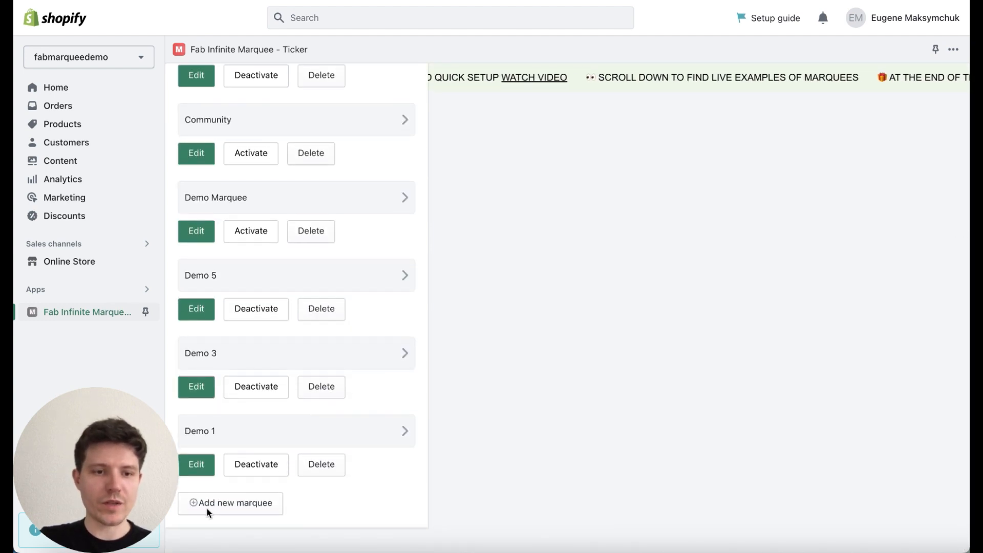
{"action": "left_click", "coordinate": [235, 504]}
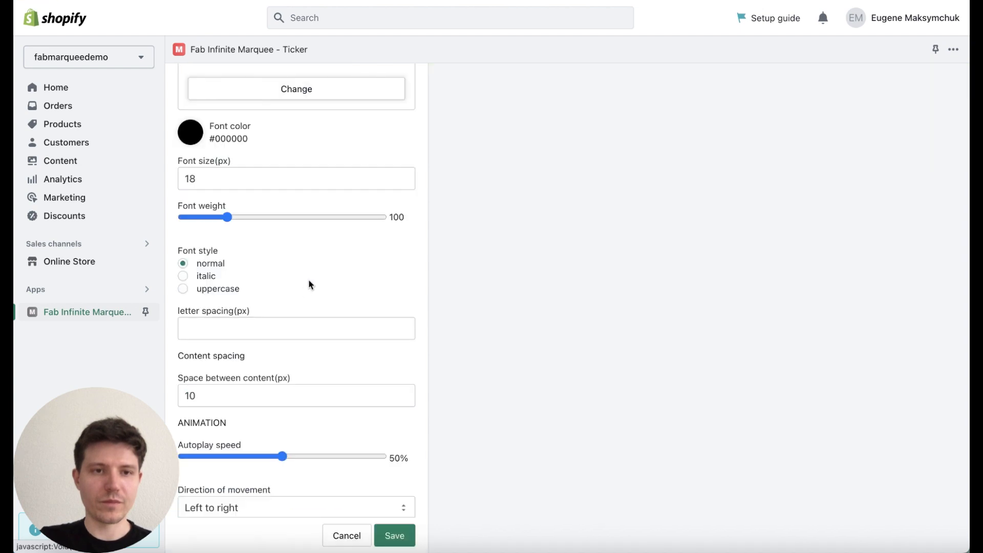
{"action": "scroll", "coordinate": [309, 278], "scroll_direction": "up", "scroll_amount": 5}
{"action": "triple_click", "coordinate": [261, 196]}
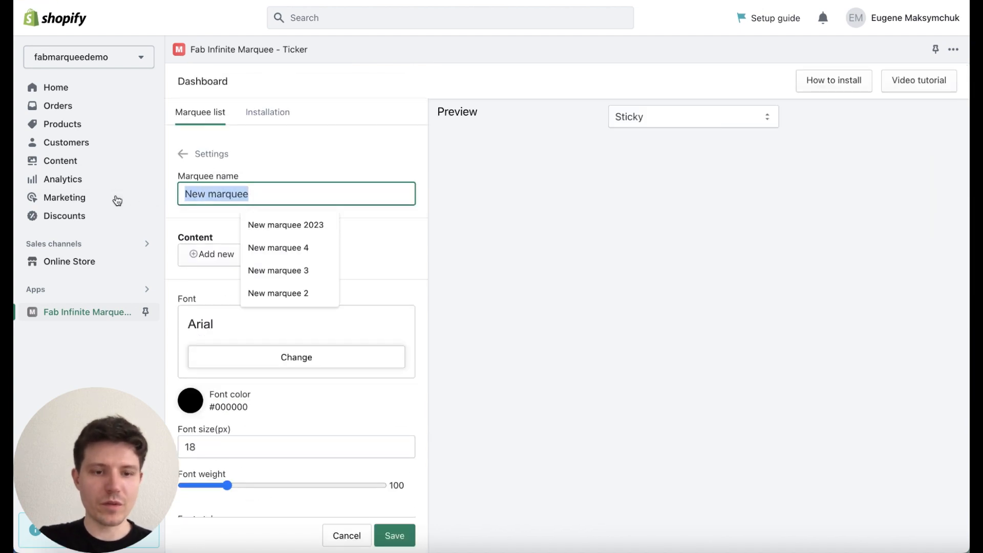
{"action": "type", "text": "Top bar"}
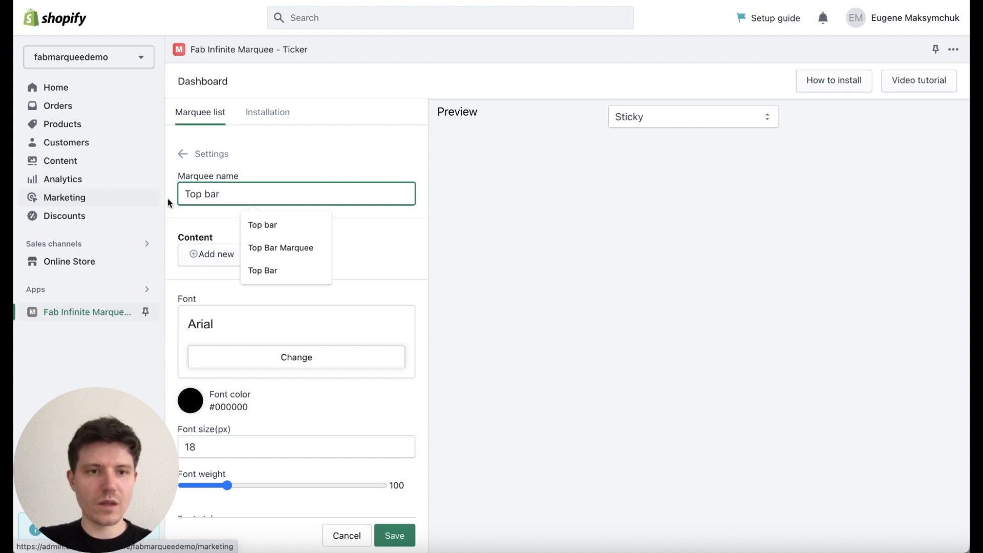
{"action": "left_click", "coordinate": [347, 244]}
{"action": "left_click", "coordinate": [401, 539]}
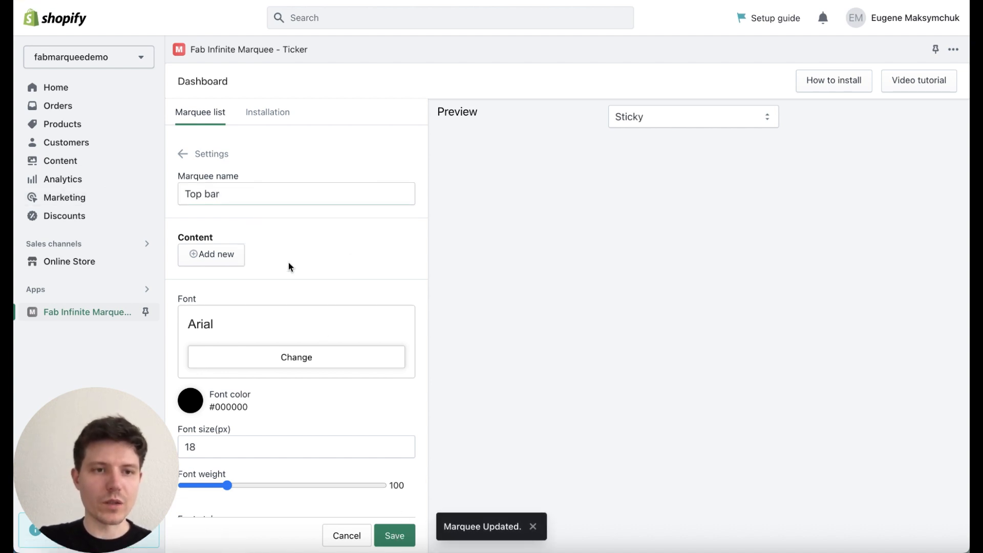
- Add a content item with the text "Sale -50%" to the Top bar marquee and save it
{"action": "left_click", "coordinate": [219, 258]}
{"action": "left_click", "coordinate": [295, 325]}
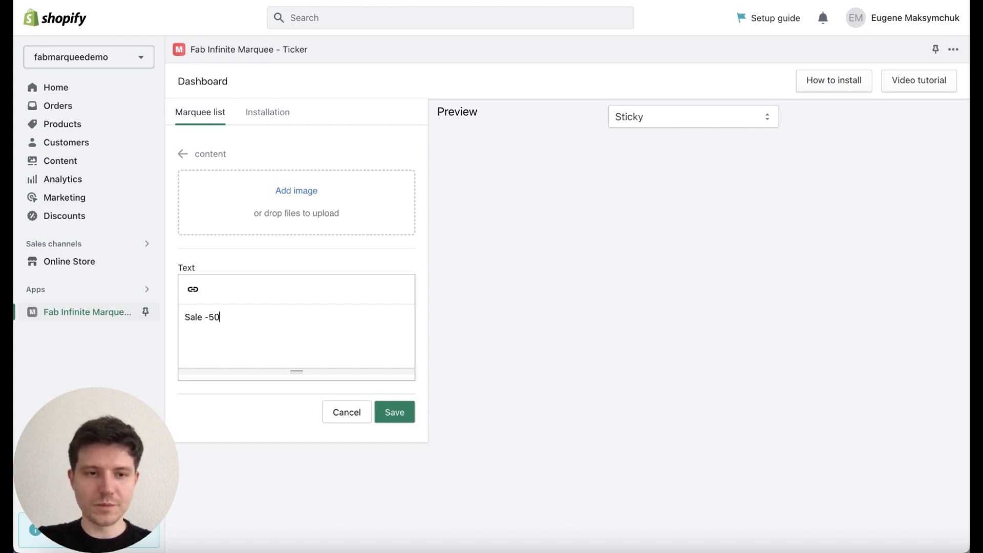
{"action": "left_click", "coordinate": [395, 413]}
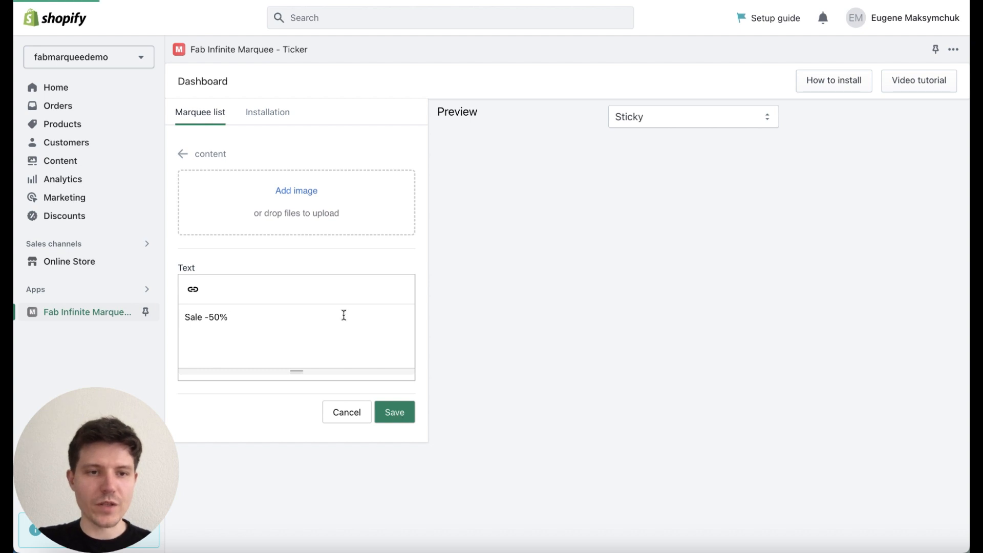
- Add a second content item with the text "Limited Offer" and save it
{"action": "left_click", "coordinate": [216, 346]}
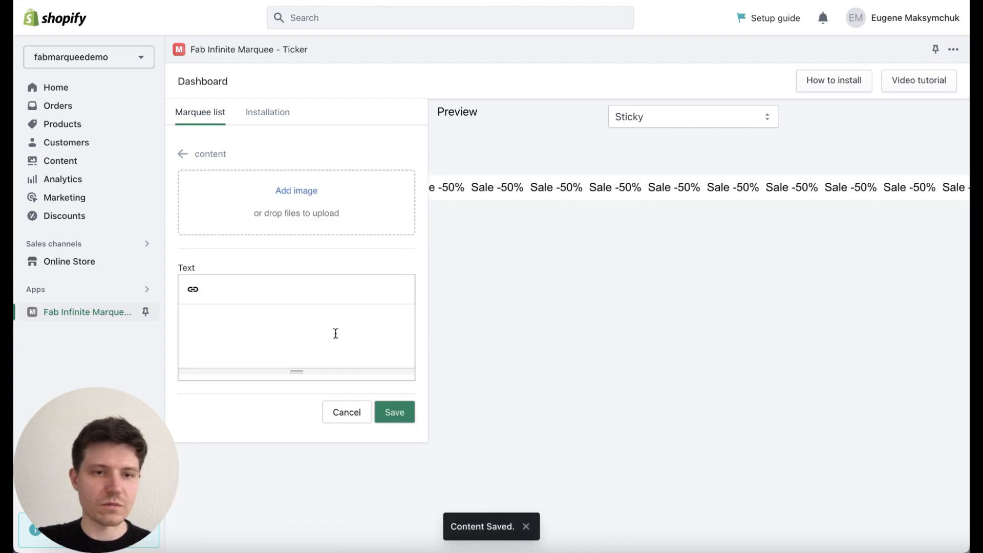
{"action": "left_click", "coordinate": [321, 335]}
{"action": "type", "text": "Limited Offer"}
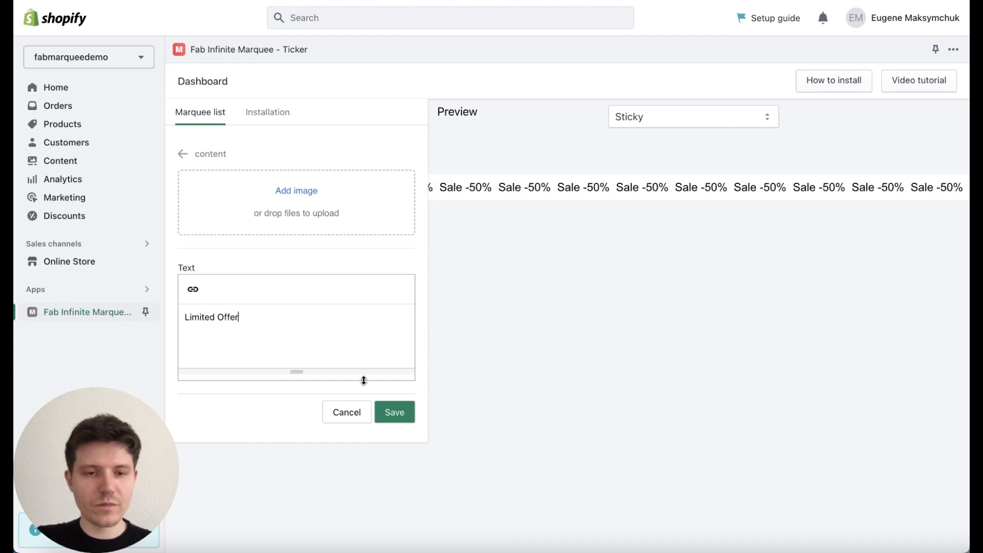
{"action": "left_click", "coordinate": [395, 412]}
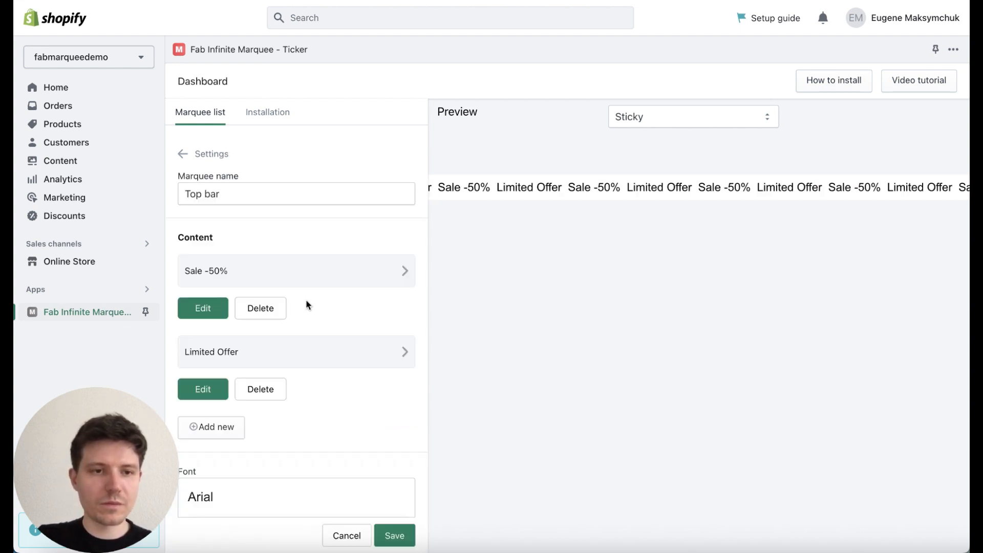
- Start a third content item with the text "Selected Products Buy Now"
{"action": "left_click", "coordinate": [213, 427]}
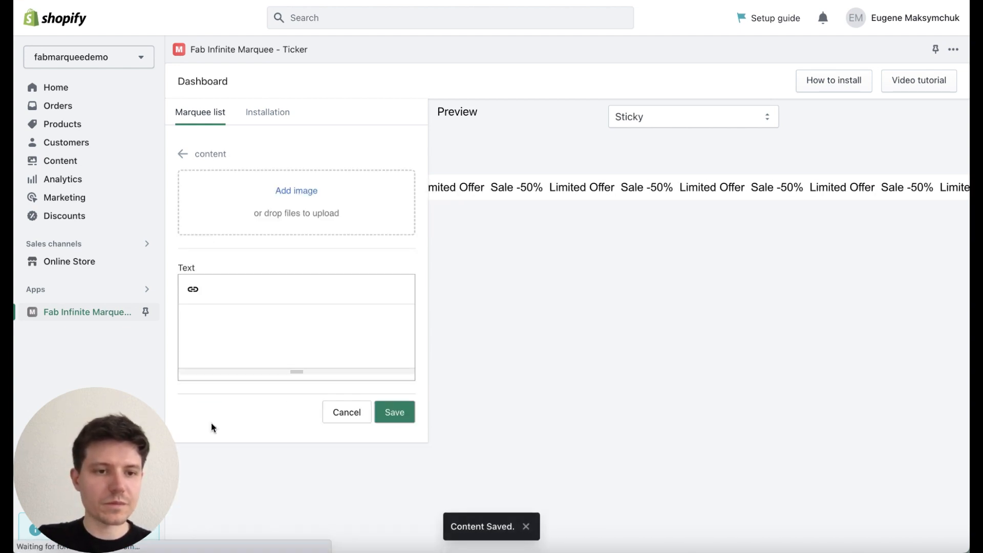
{"action": "left_click", "coordinate": [334, 331]}
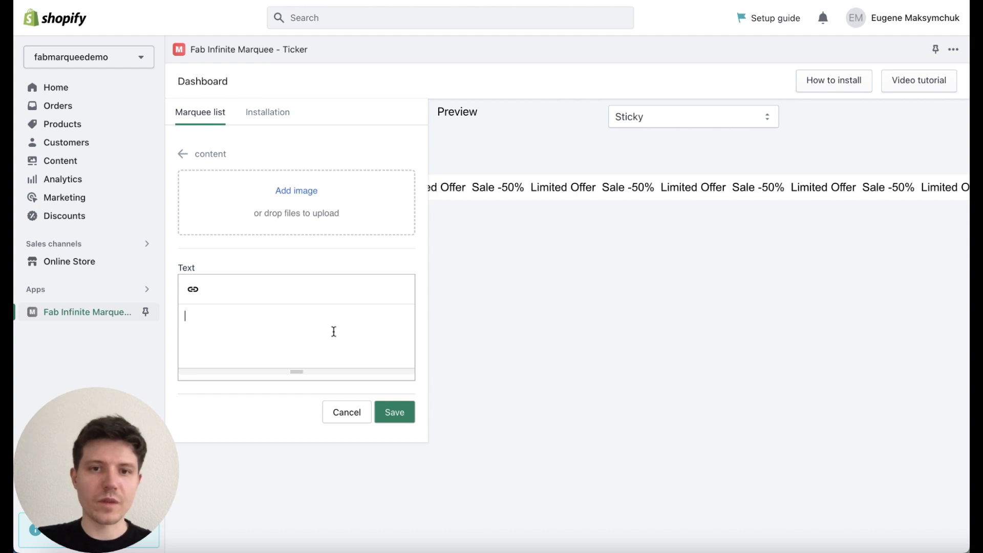
{"action": "type", "text": "Selecte"}
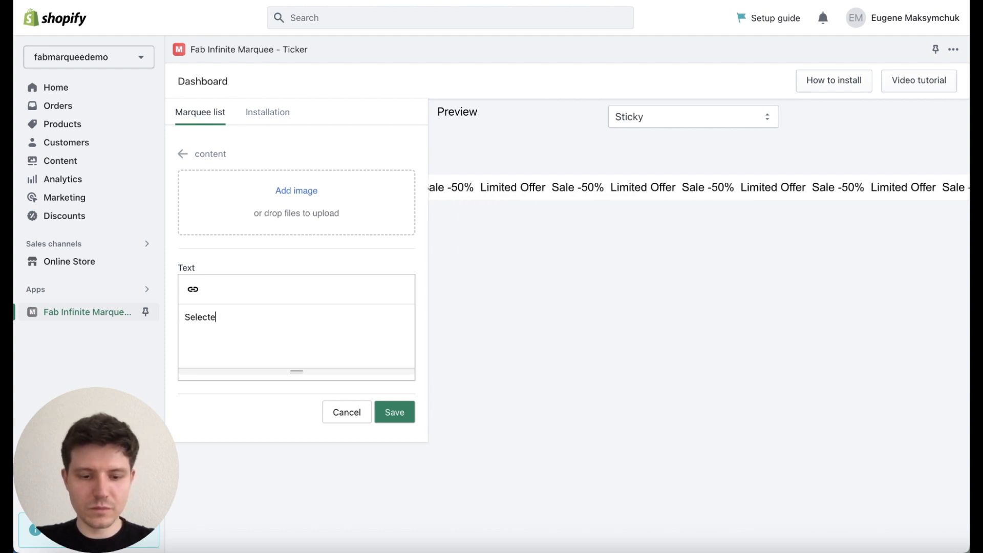
{"action": "type", "text": "d Prod"}
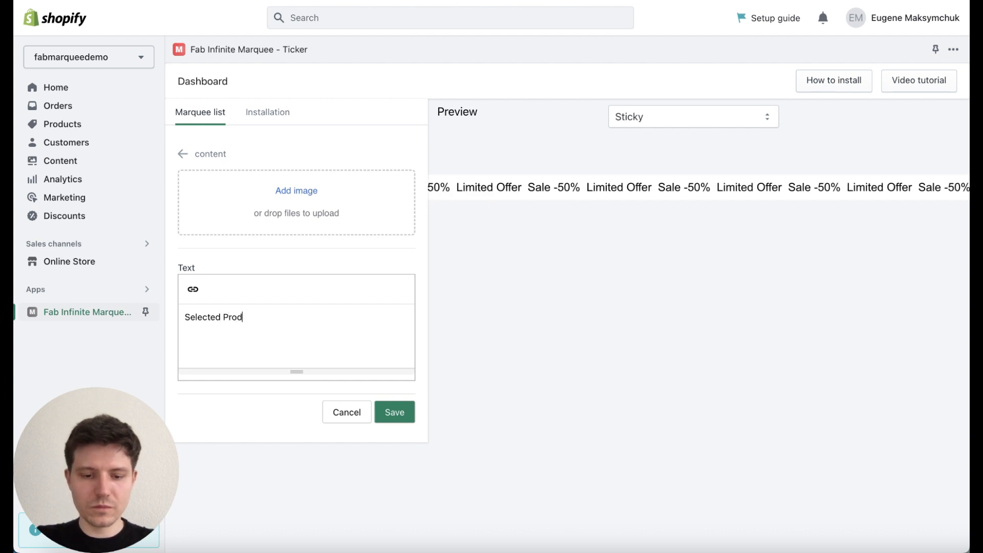
{"action": "type", "text": "ucts Buy Now"}
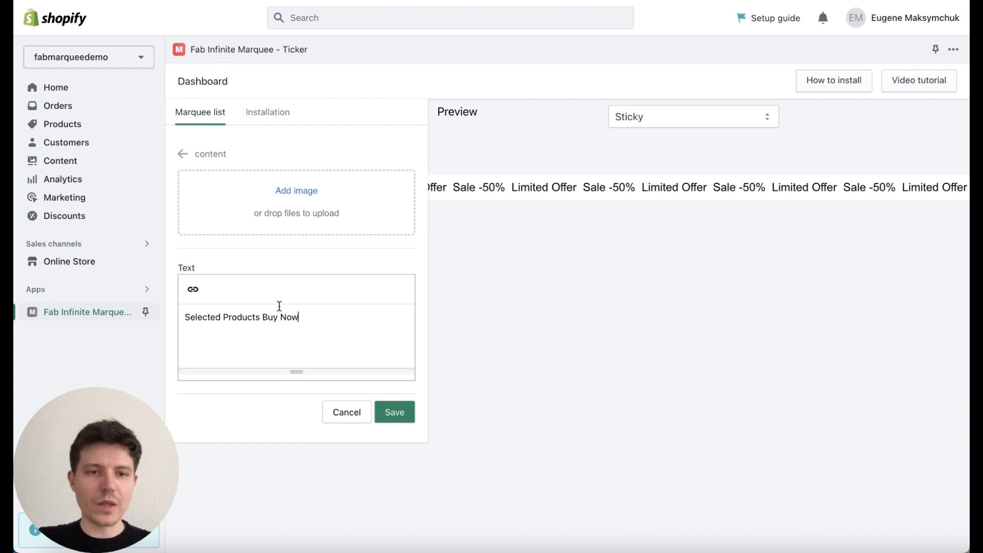
{"action": "left_click_drag", "start_coordinate": [262, 317], "coordinate": [299, 318]}
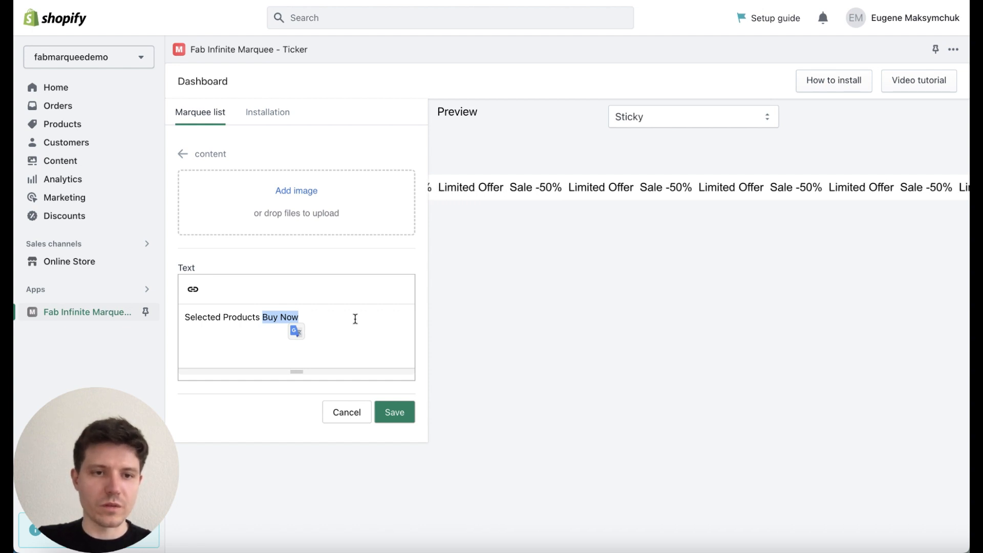
{"action": "left_click", "coordinate": [194, 290]}
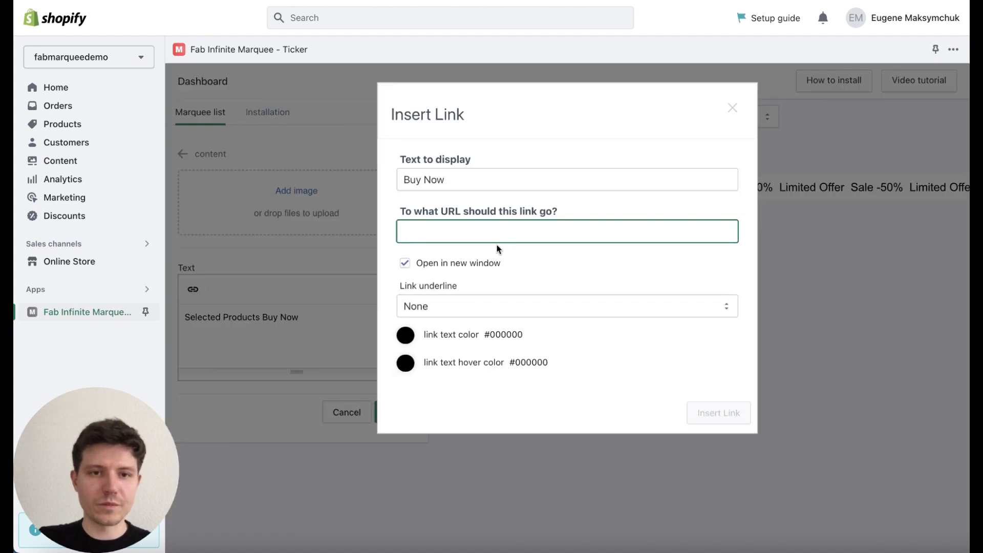
{"action": "type", "text": "https://fabmarqueedemo.myshopify.com/collections/all"}
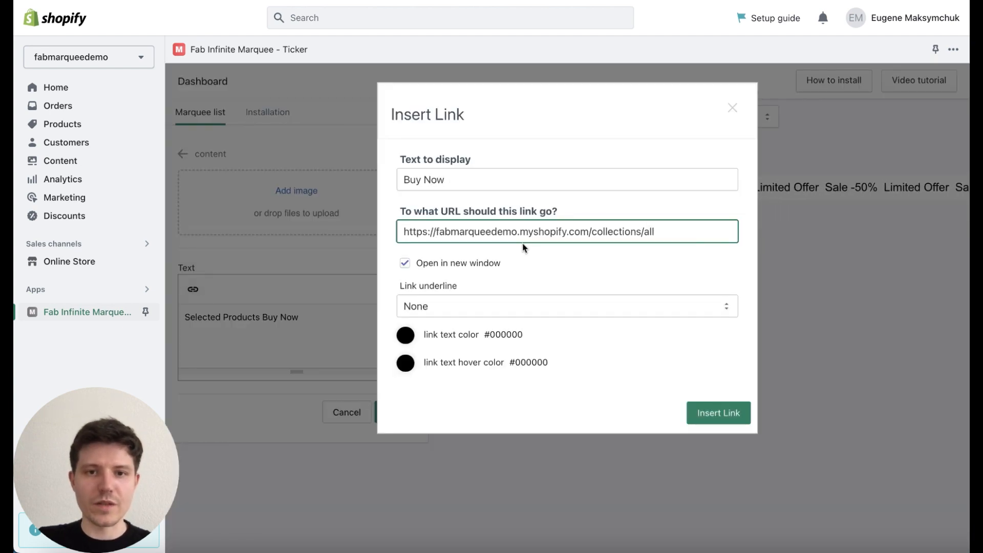
{"action": "left_click", "coordinate": [405, 264]}
{"action": "left_click", "coordinate": [484, 309]}
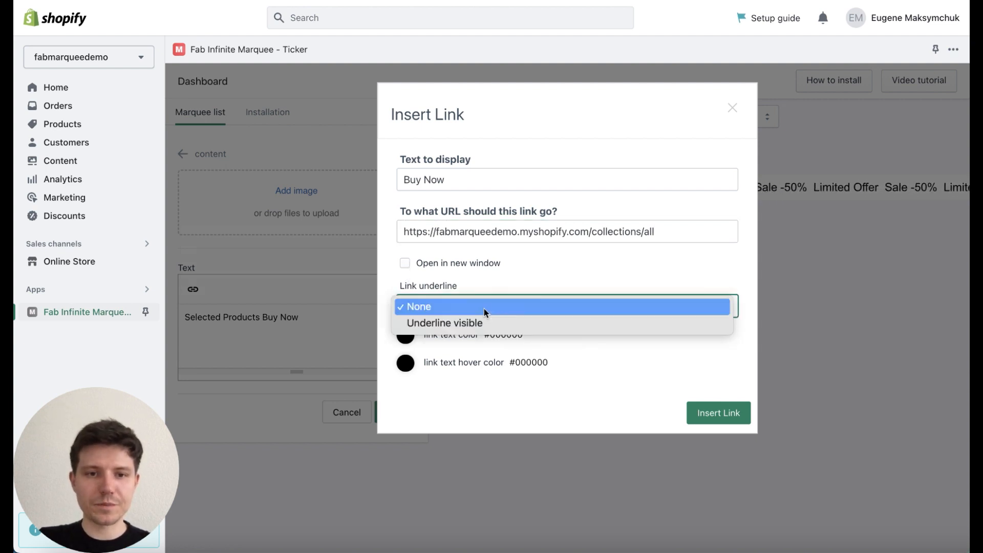
{"action": "left_click", "coordinate": [479, 323]}
- Set the link's text and hover colors to #ffffff, insert the link and save the content item
{"action": "left_click", "coordinate": [406, 335]}
{"action": "left_click_drag", "start_coordinate": [416, 354], "coordinate": [378, 335]}
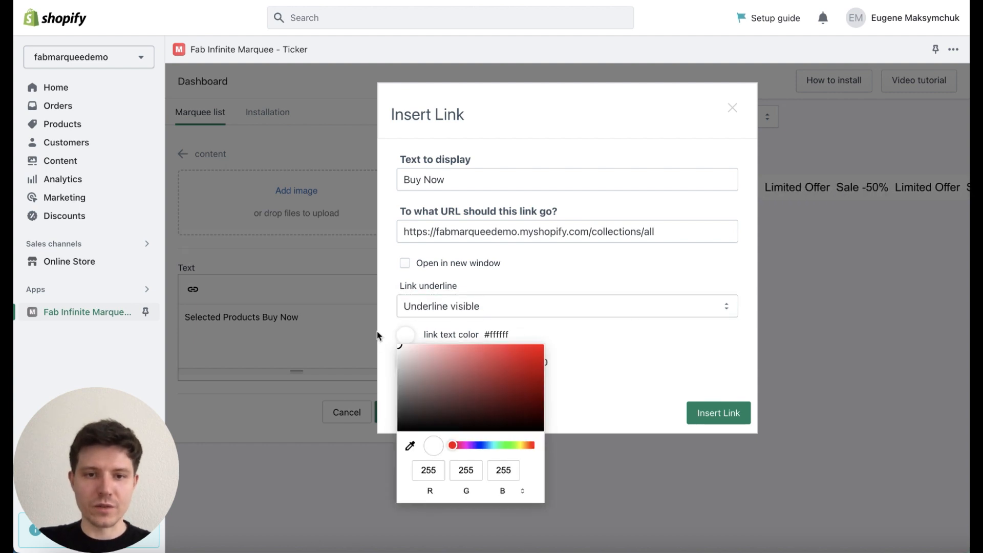
{"action": "left_click", "coordinate": [388, 348]}
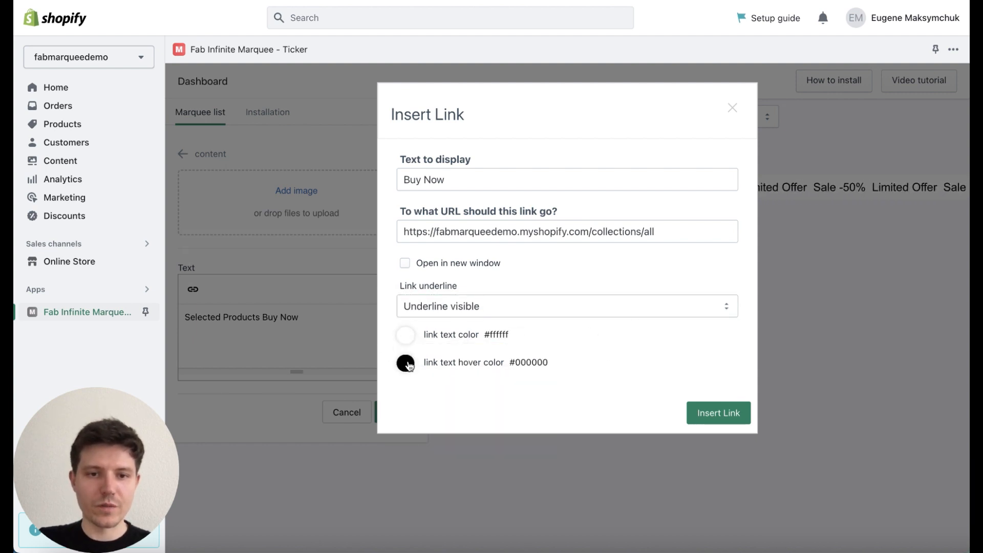
{"action": "left_click", "coordinate": [407, 363]}
{"action": "left_click_drag", "start_coordinate": [410, 379], "coordinate": [372, 345]}
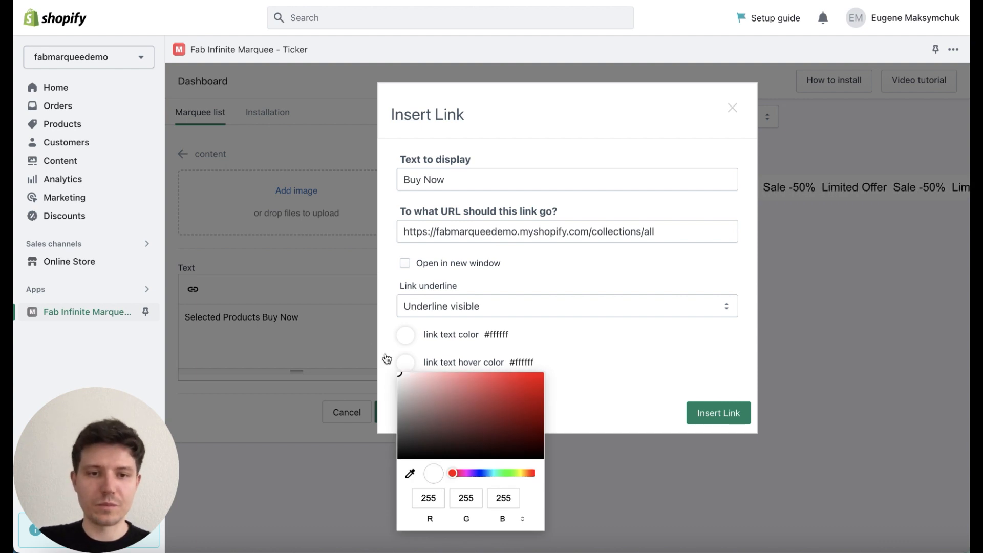
{"action": "left_click", "coordinate": [384, 356]}
{"action": "left_click", "coordinate": [732, 420]}
{"action": "left_click", "coordinate": [394, 412]}
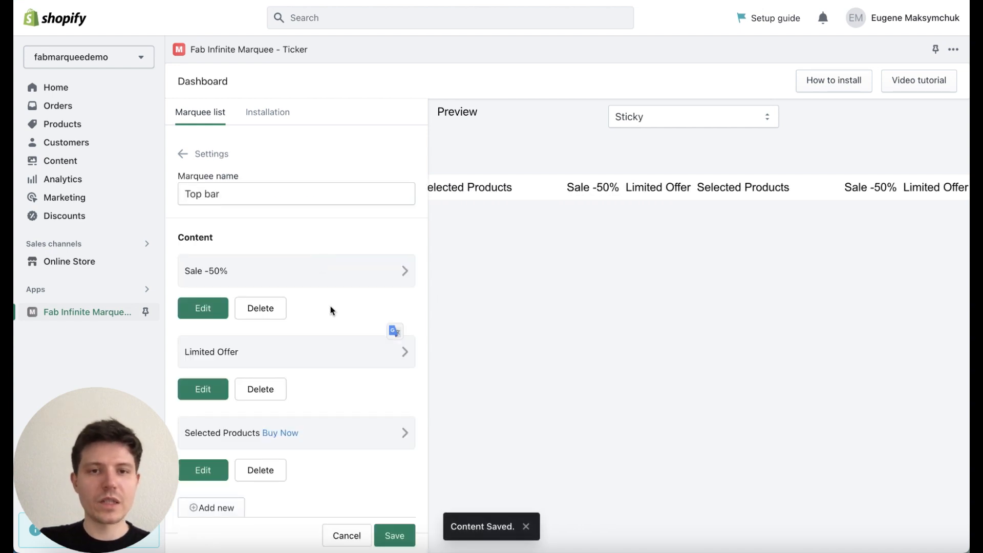
- Set the marquee's font color to white (#ffffff)
{"action": "scroll", "coordinate": [318, 315], "scroll_direction": "down", "scroll_amount": 8}
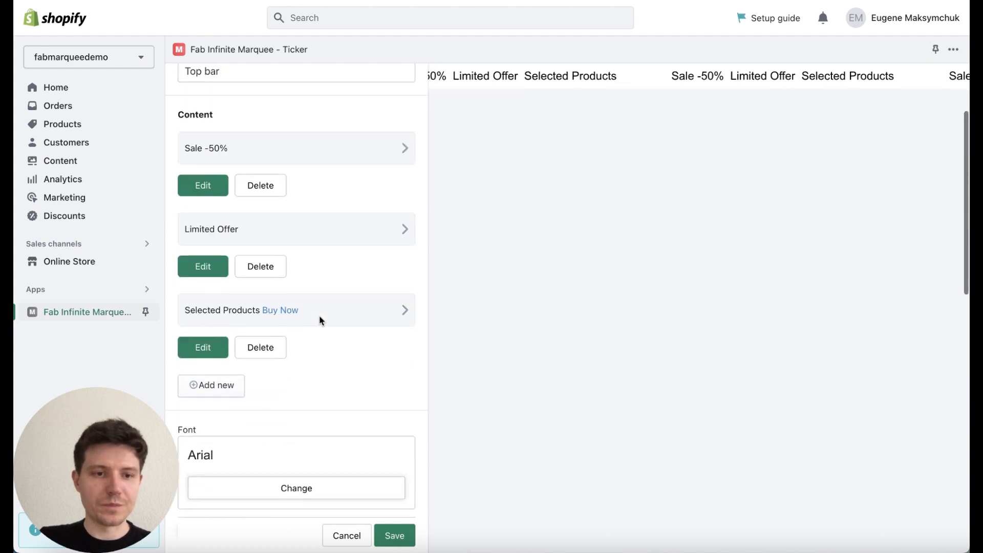
{"action": "left_click", "coordinate": [190, 263]}
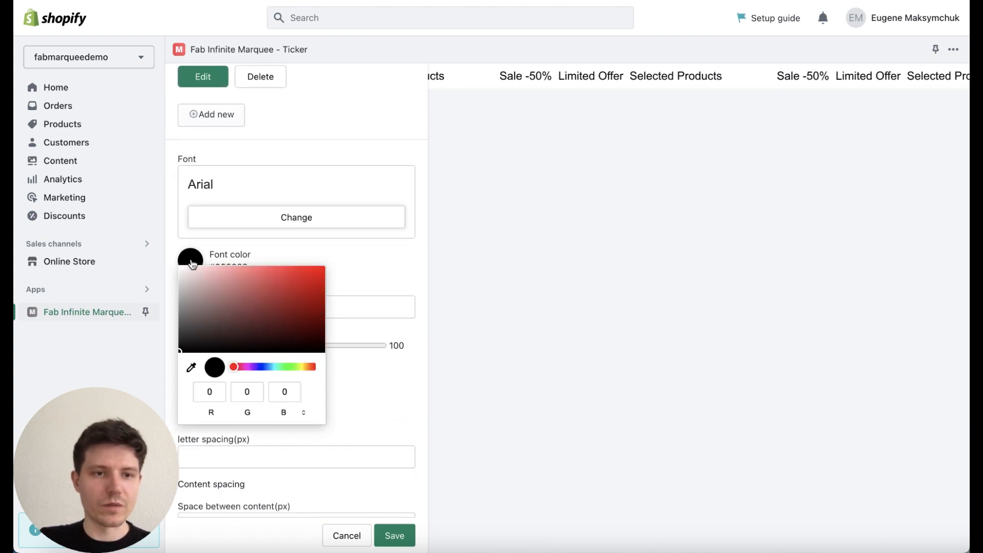
{"action": "left_click_drag", "start_coordinate": [202, 284], "coordinate": [149, 258]}
{"action": "left_click", "coordinate": [380, 256]}
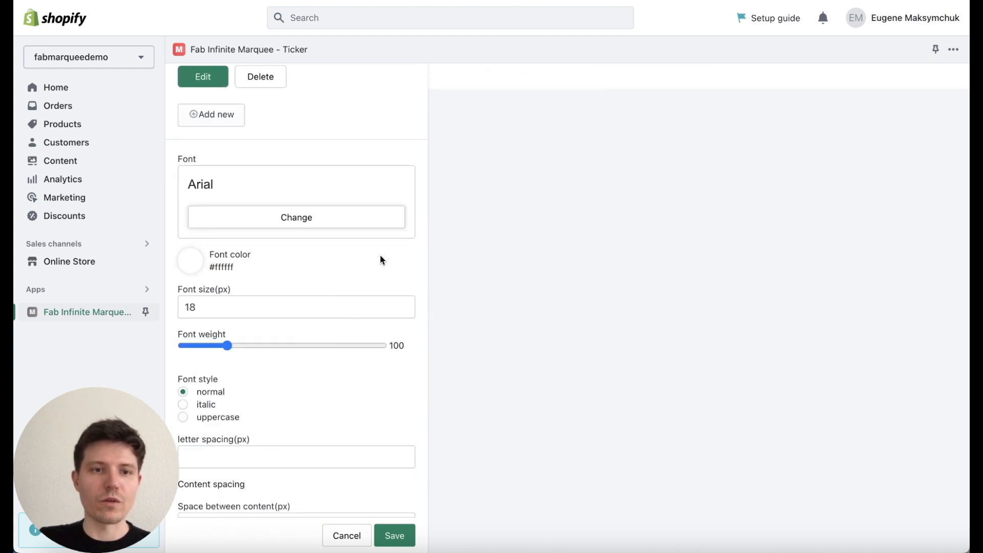
- Set the marquee's background color to a soft red (#ee8181)
{"action": "scroll", "coordinate": [380, 259], "scroll_direction": "down", "scroll_amount": 3}
{"action": "scroll", "coordinate": [380, 260], "scroll_direction": "down", "scroll_amount": 5}
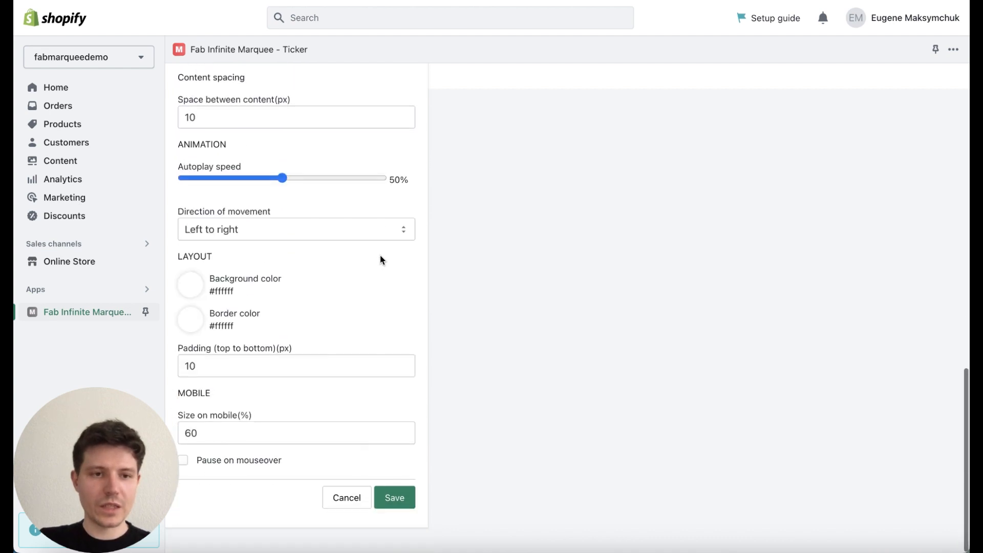
{"action": "left_click", "coordinate": [191, 282]}
{"action": "left_click", "coordinate": [244, 295]}
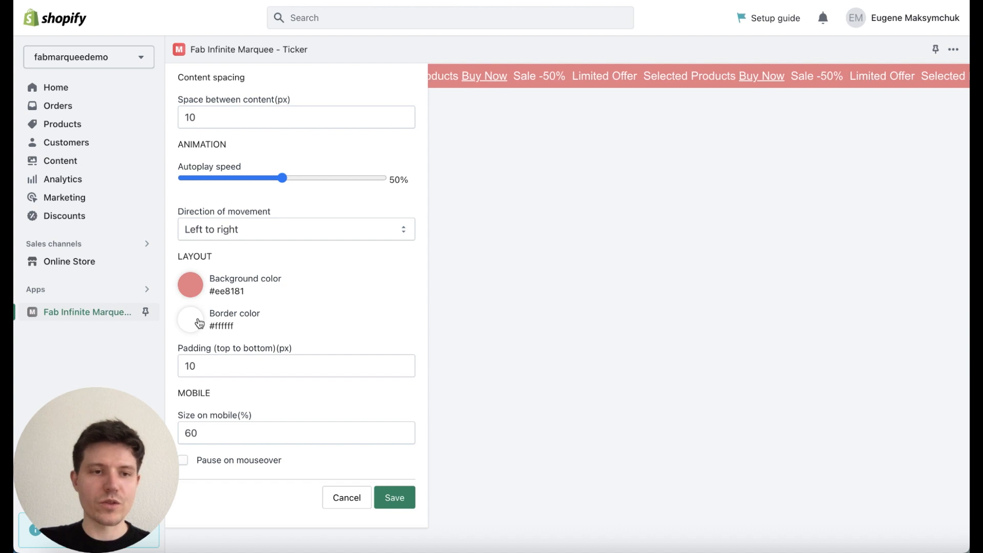
- Set the border color to #ee8281 by sampling the background color swatch
{"action": "left_click", "coordinate": [196, 322]}
{"action": "left_click", "coordinate": [192, 423]}
{"action": "left_click", "coordinate": [192, 282]}
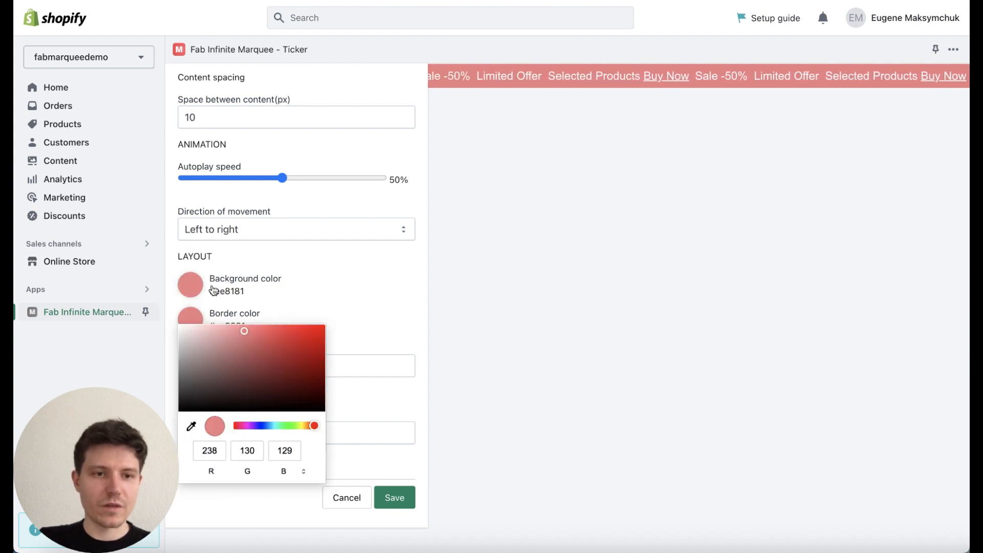
{"action": "left_click", "coordinate": [357, 275]}
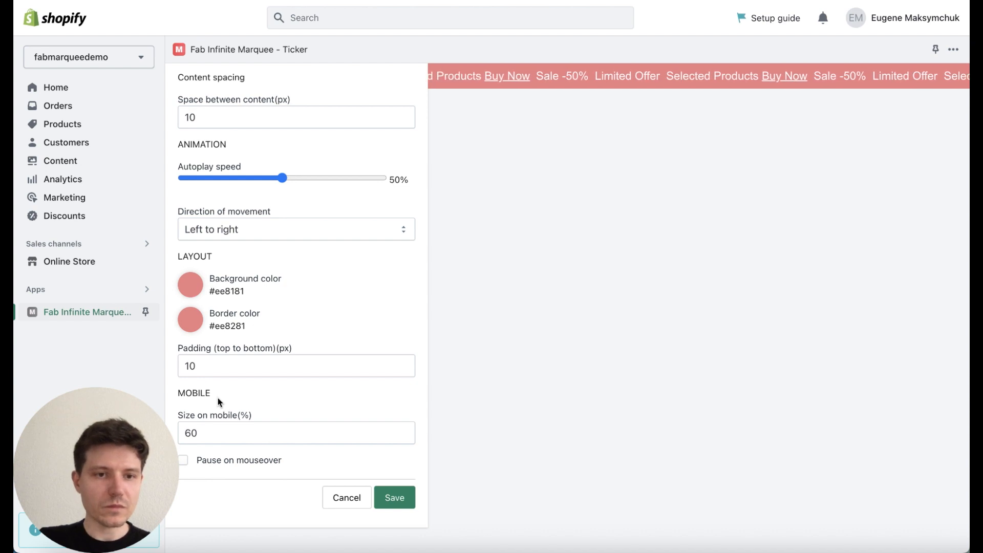
- Set the marquee's direction of movement to Right to left
{"action": "scroll", "coordinate": [218, 402], "scroll_direction": "up", "scroll_amount": 4}
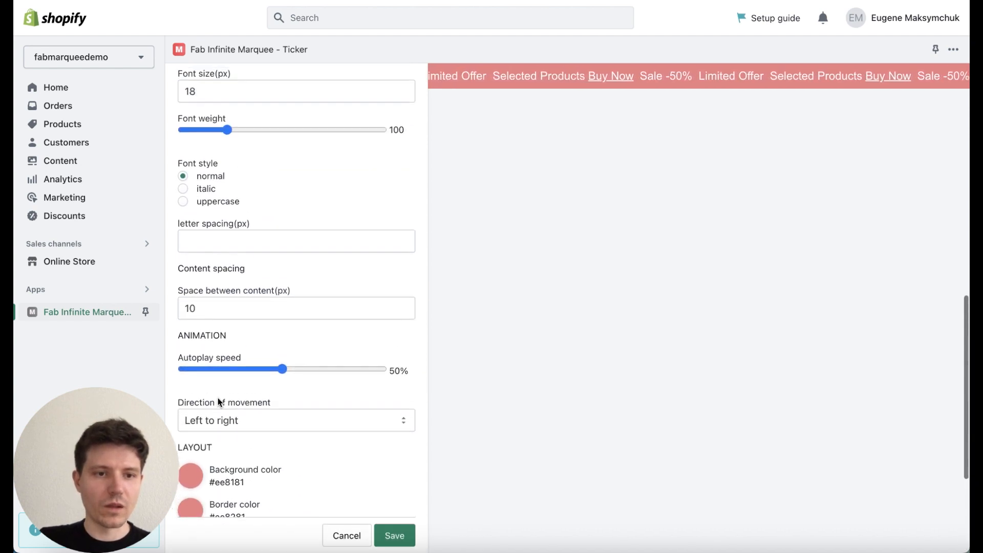
{"action": "scroll", "coordinate": [219, 402], "scroll_direction": "down", "scroll_amount": 1}
{"action": "left_click", "coordinate": [277, 366]}
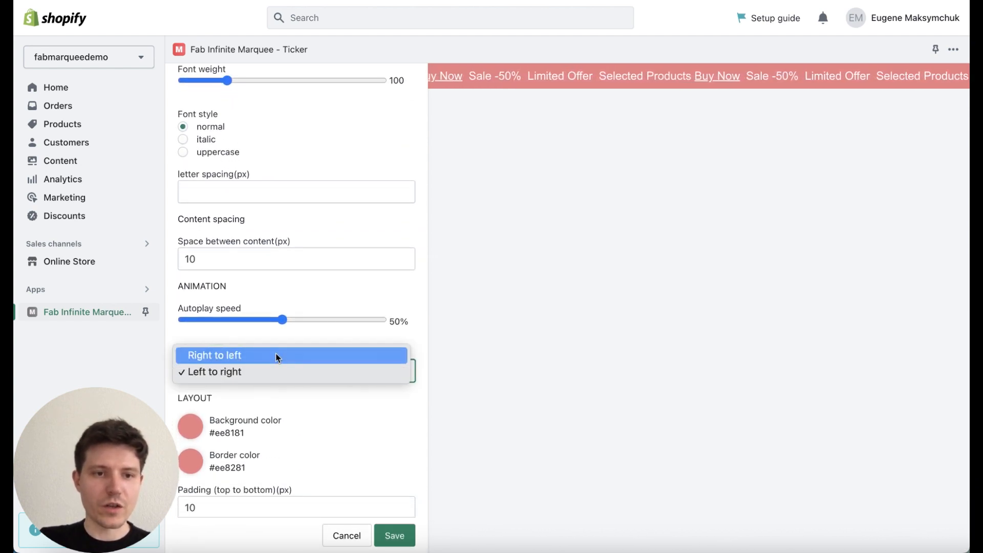
{"action": "left_click", "coordinate": [276, 354]}
- Set the space between content items to 100 px
{"action": "scroll", "coordinate": [276, 357], "scroll_direction": "up", "scroll_amount": 2}
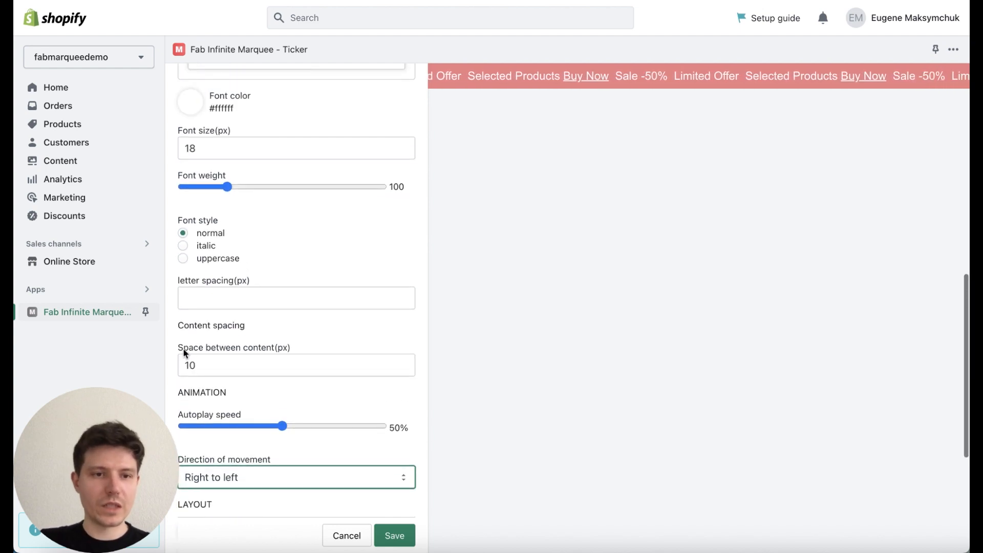
{"action": "left_click_drag", "start_coordinate": [199, 365], "coordinate": [171, 369]}
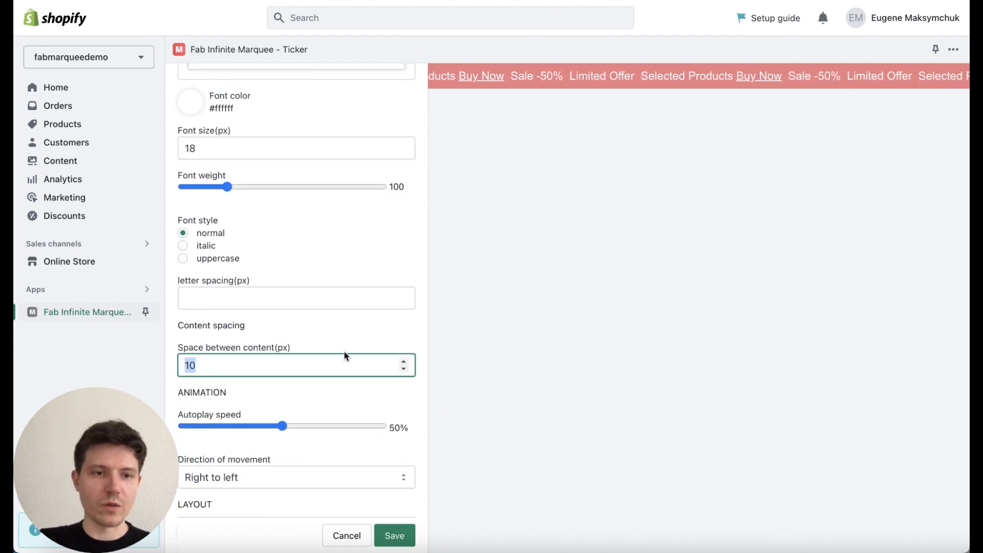
{"action": "type", "text": "1"}
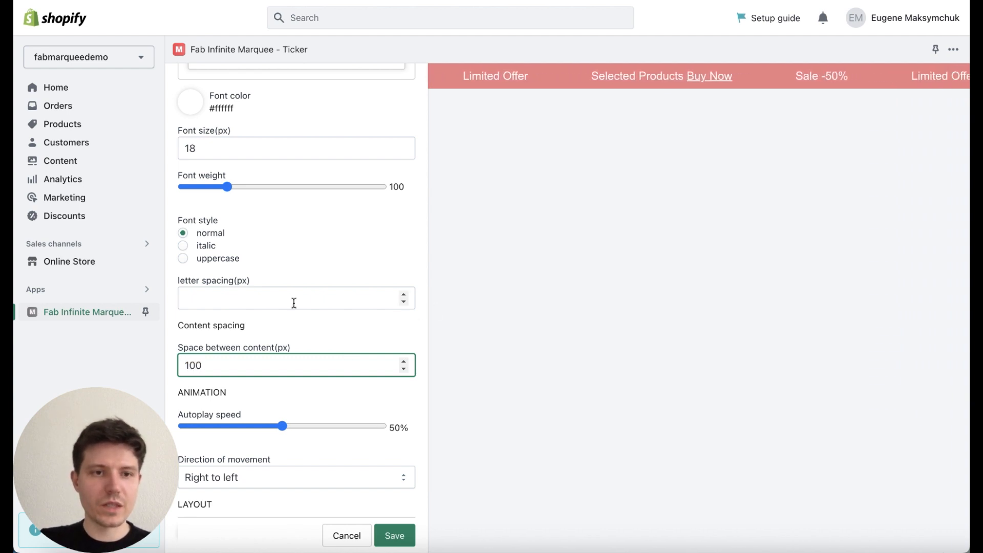
- Change the marquee text's font style to uppercase
{"action": "scroll", "coordinate": [256, 307], "scroll_direction": "up", "scroll_amount": 1}
{"action": "left_click", "coordinate": [183, 308]}
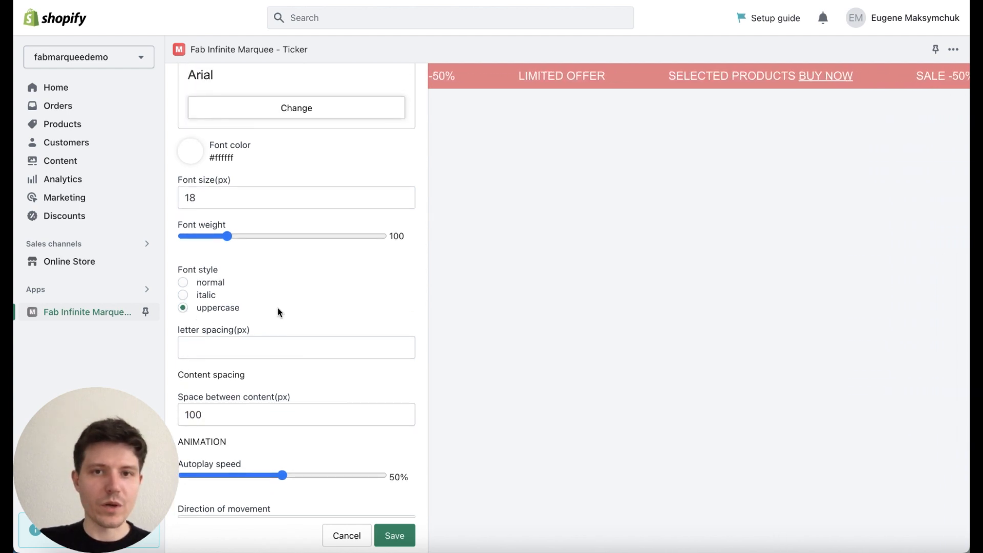
{"action": "scroll", "coordinate": [284, 314], "scroll_direction": "up", "scroll_amount": 2}
{"action": "scroll", "coordinate": [315, 340], "scroll_direction": "up", "scroll_amount": 1}
- Set the marquee's top-to-bottom padding to 16 px in the layout settings
{"action": "scroll", "coordinate": [315, 340], "scroll_direction": "down", "scroll_amount": 7}
{"action": "scroll", "coordinate": [316, 340], "scroll_direction": "down", "scroll_amount": 2}
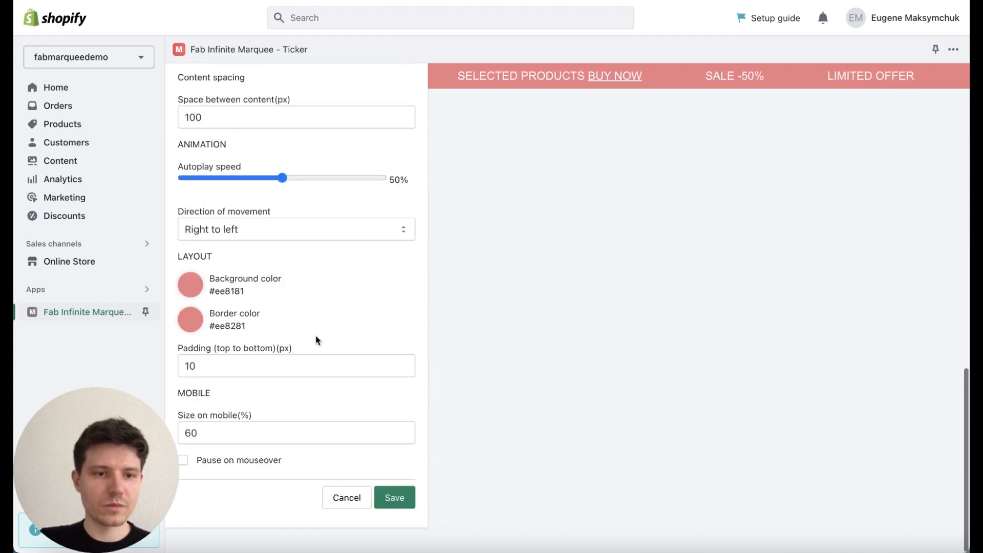
{"action": "double_click", "coordinate": [191, 366]}
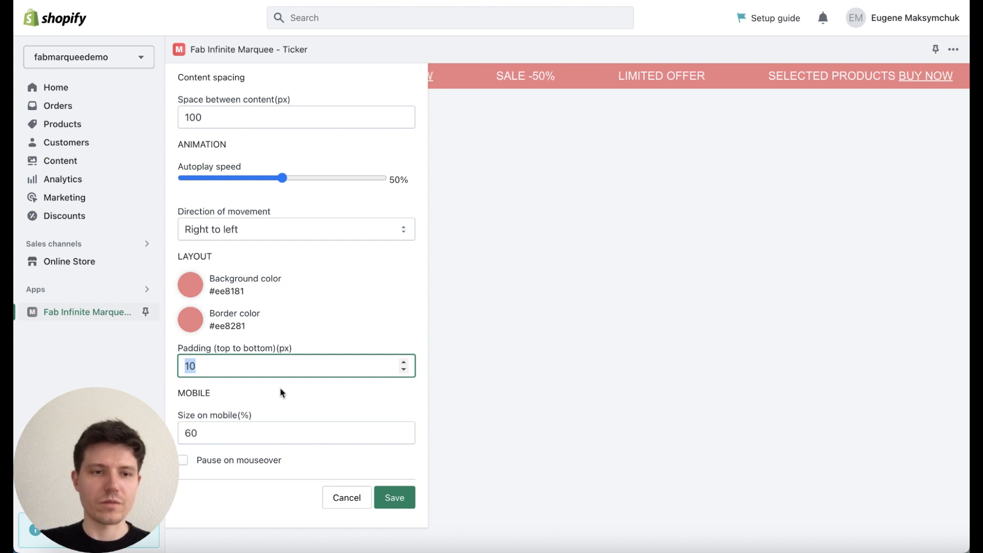
{"action": "type", "text": "16"}
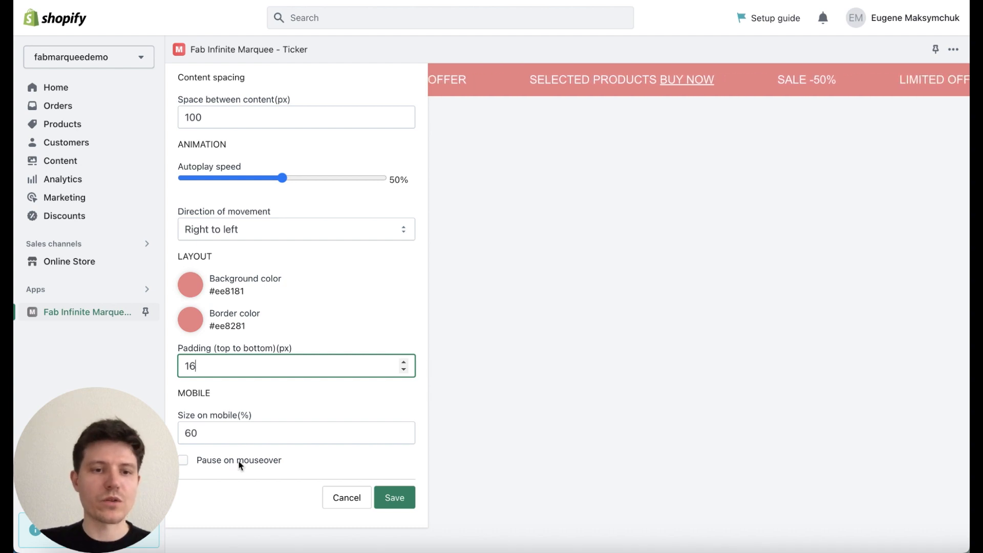
- Enable pausing the marquee on mouseover and save the marquee settings
{"action": "left_click", "coordinate": [185, 461]}
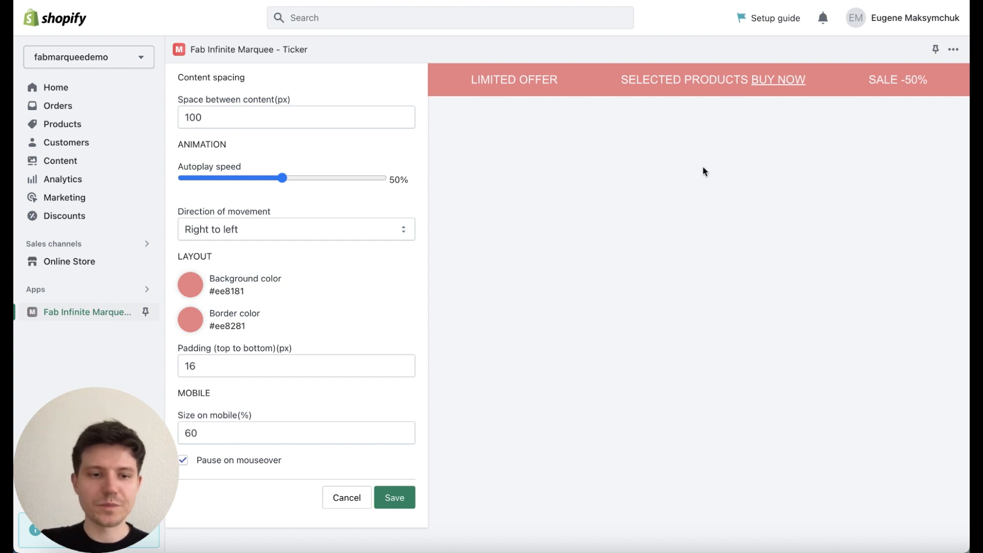
{"action": "left_click", "coordinate": [398, 505]}
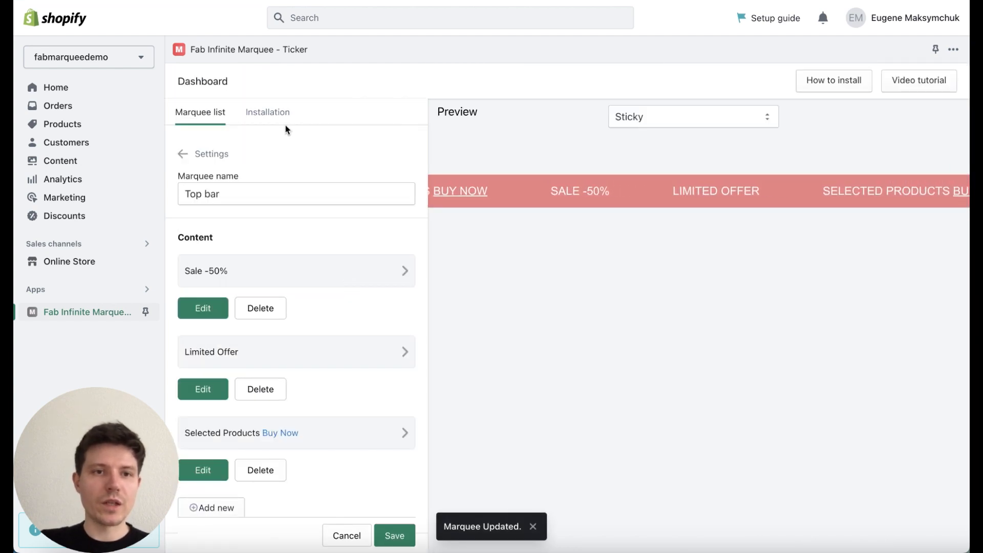
- In the installation settings, select the Top bar marquee and set its display position to Top bar sticky
{"action": "left_click", "coordinate": [267, 117]}
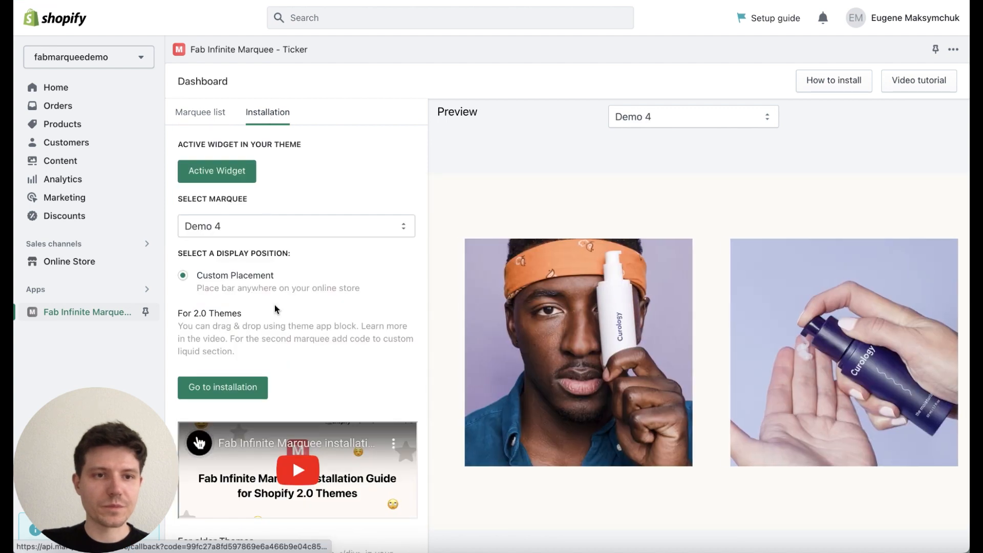
{"action": "left_click", "coordinate": [328, 227]}
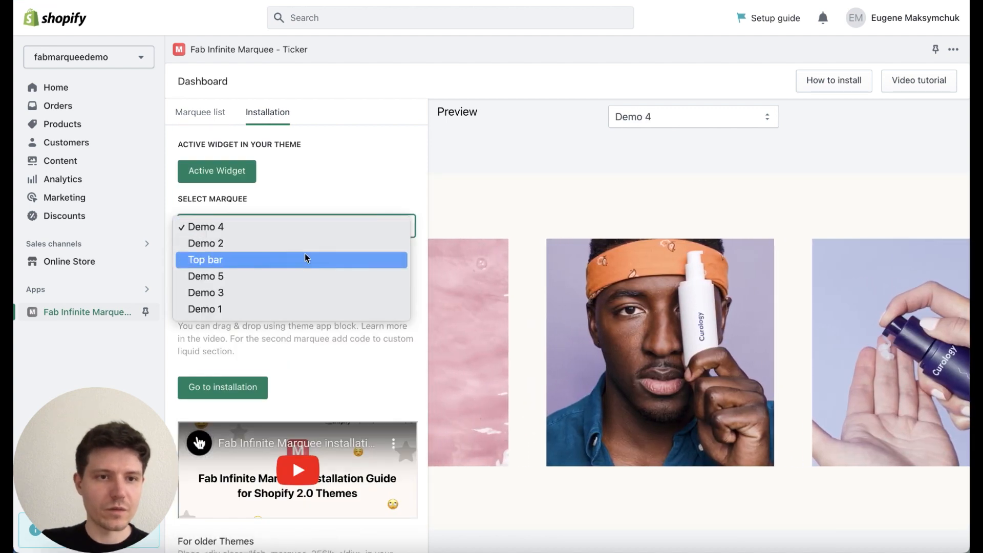
{"action": "left_click", "coordinate": [303, 259]}
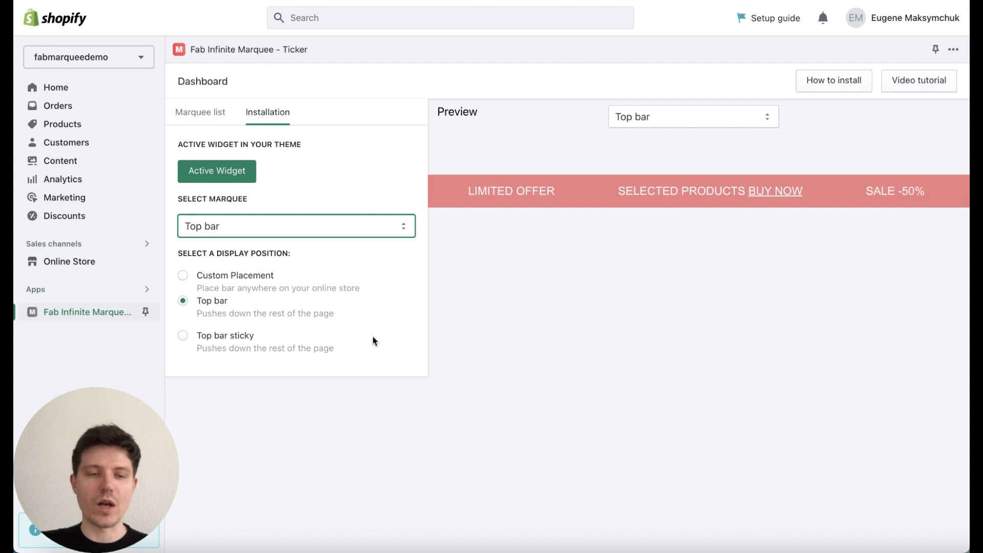
{"action": "left_click", "coordinate": [184, 337]}
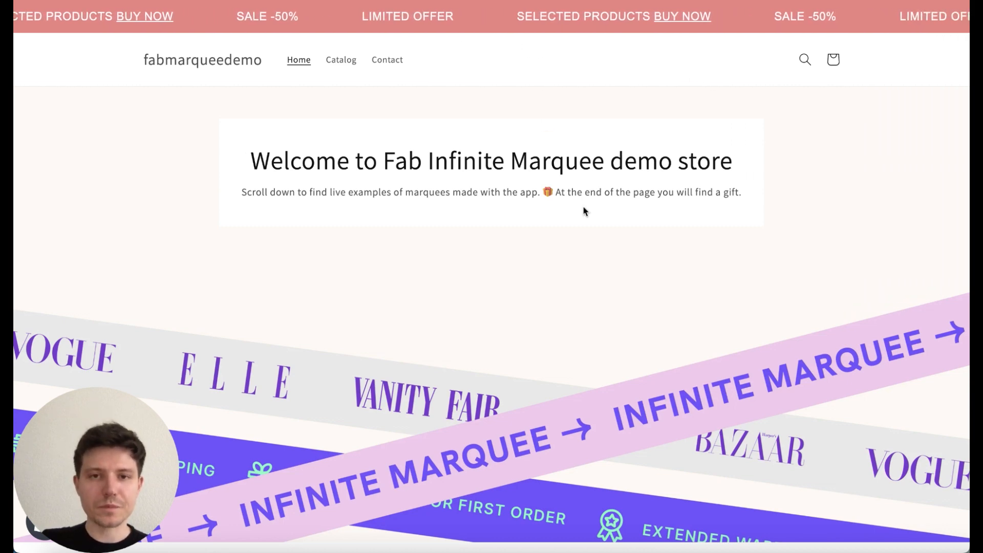
- Check on the storefront home page how the sticky marquee behaves while moving down the page
{"action": "scroll", "coordinate": [586, 211], "scroll_direction": "down", "scroll_amount": 6}
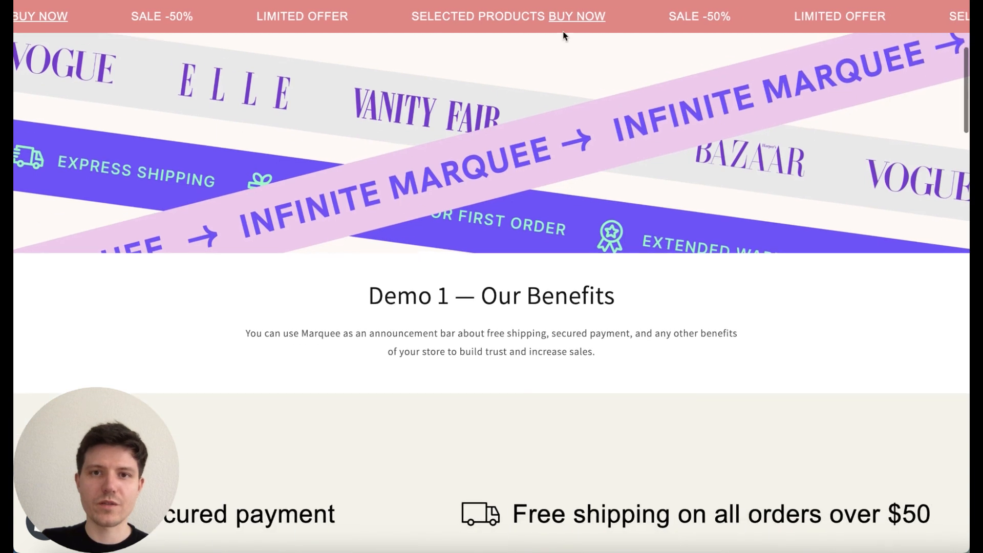